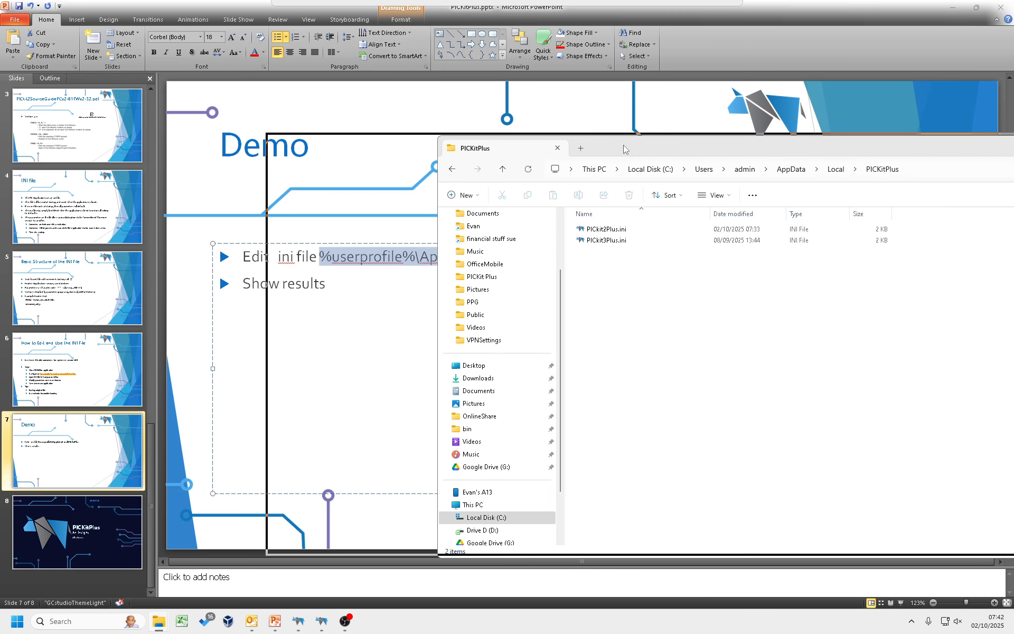
Open the folder %userprofile%\AppData\Local\PICKitPlus in File Explorer by pasting its path
drag(709, 154, 624, 149)
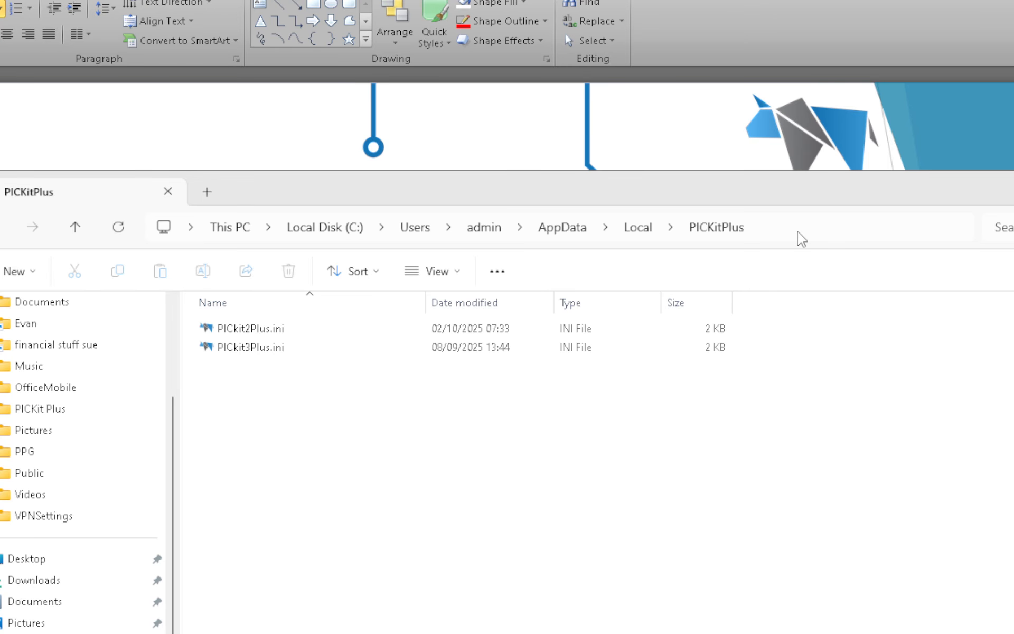
click(799, 231)
text(%userprofile%\AppData\Local\PICKitPlus)
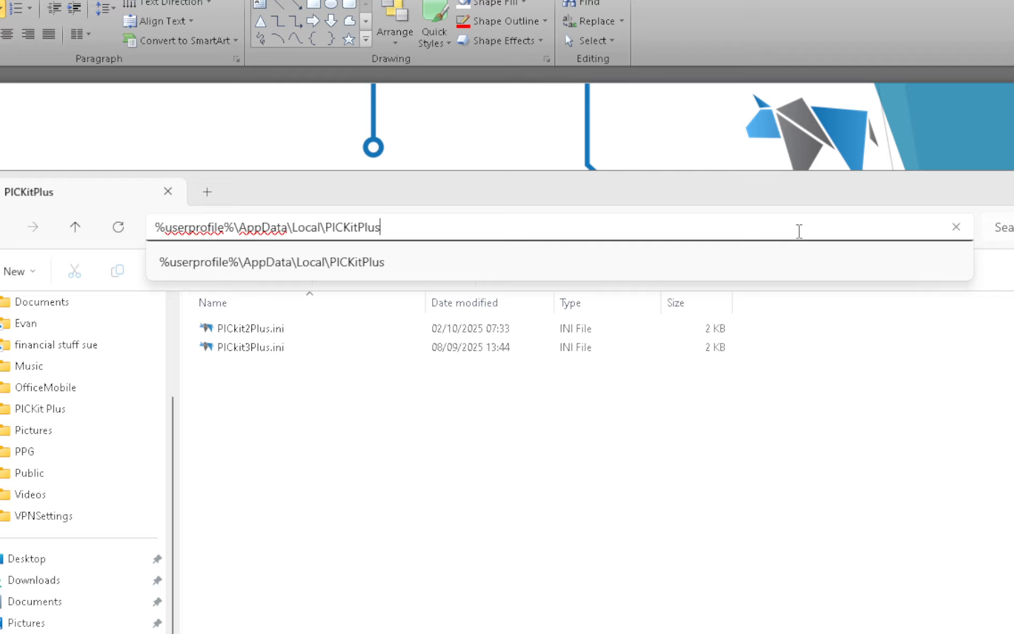
key(Return)
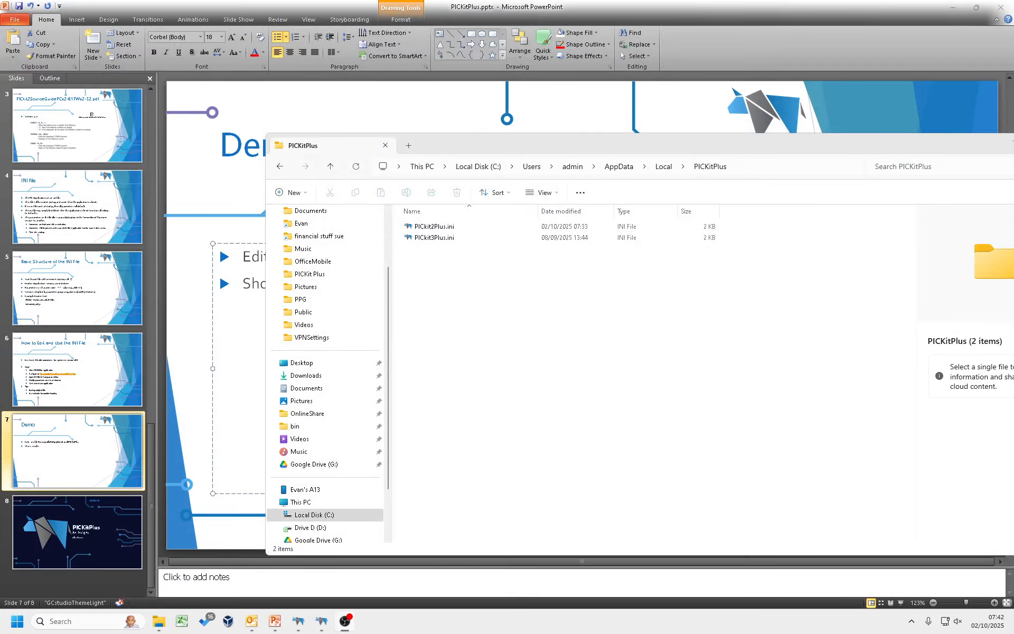
Launch the PICkit2Plus programmer from the start search and close it again
key(super)
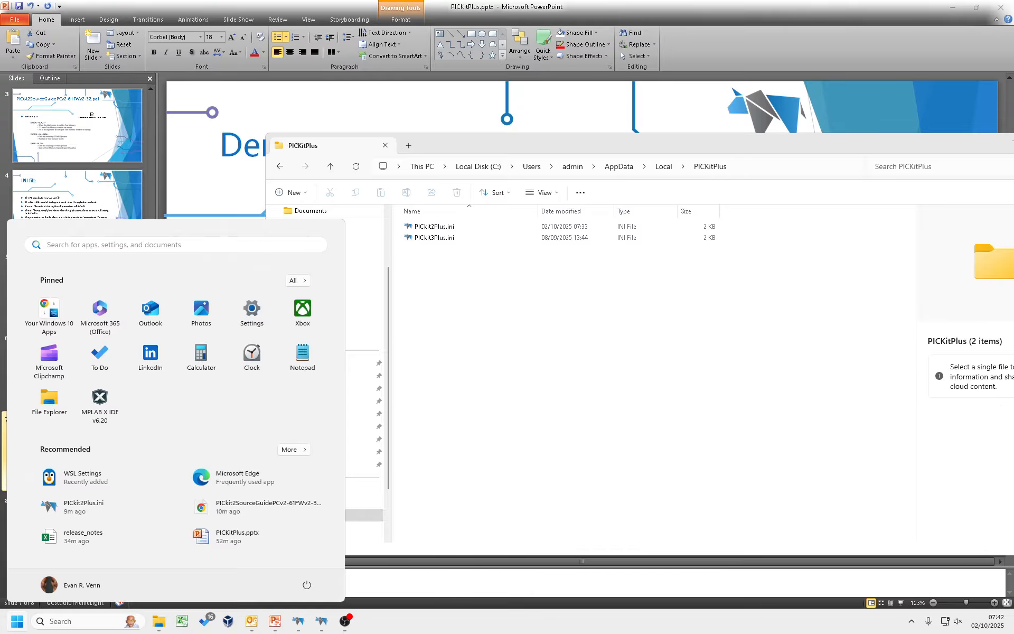
text(pic)
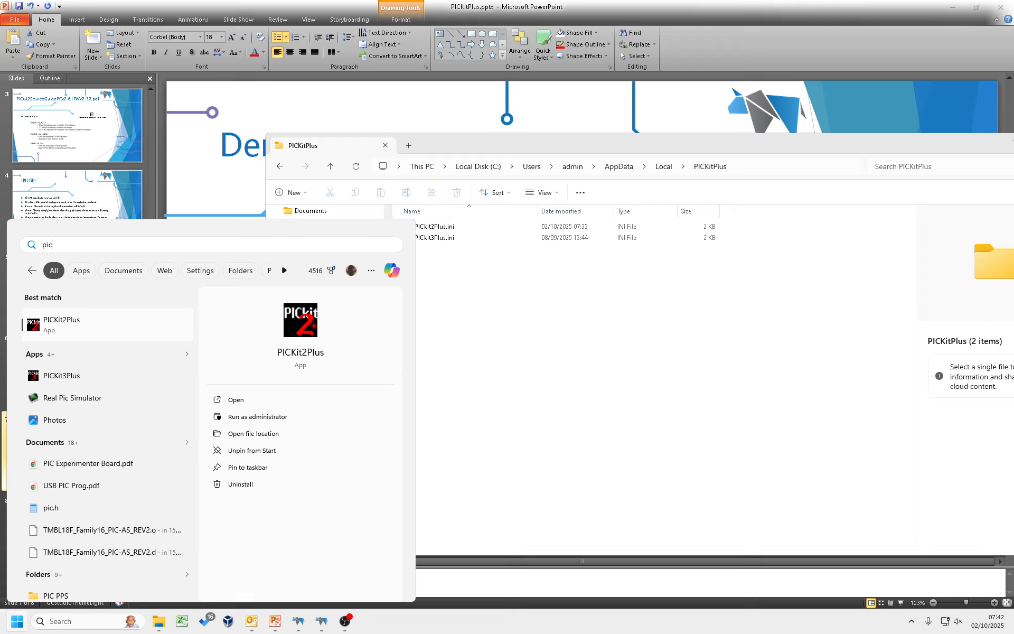
key(Return)
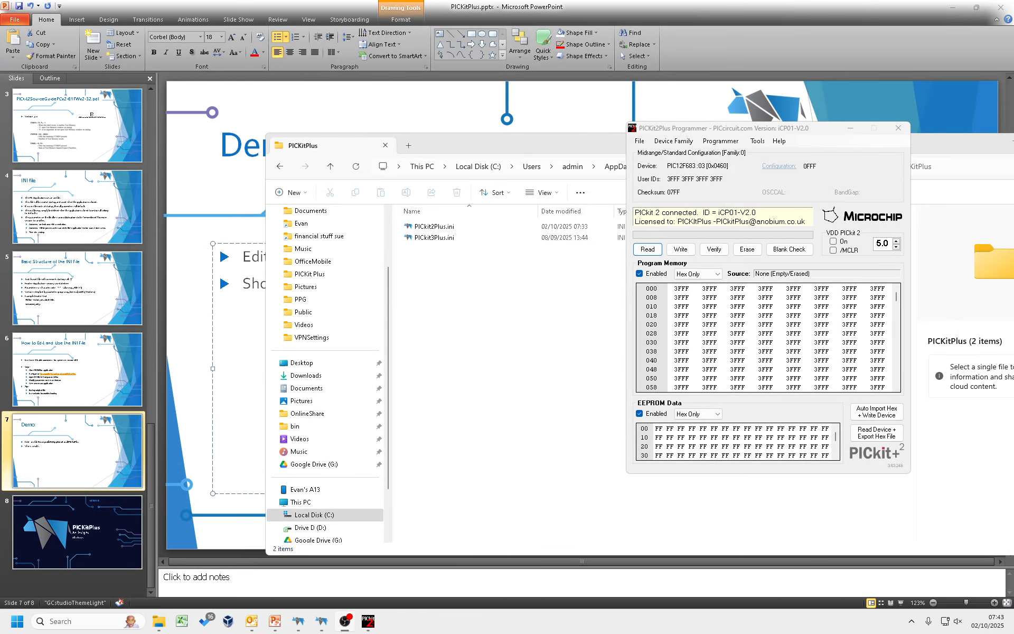
click(792, 133)
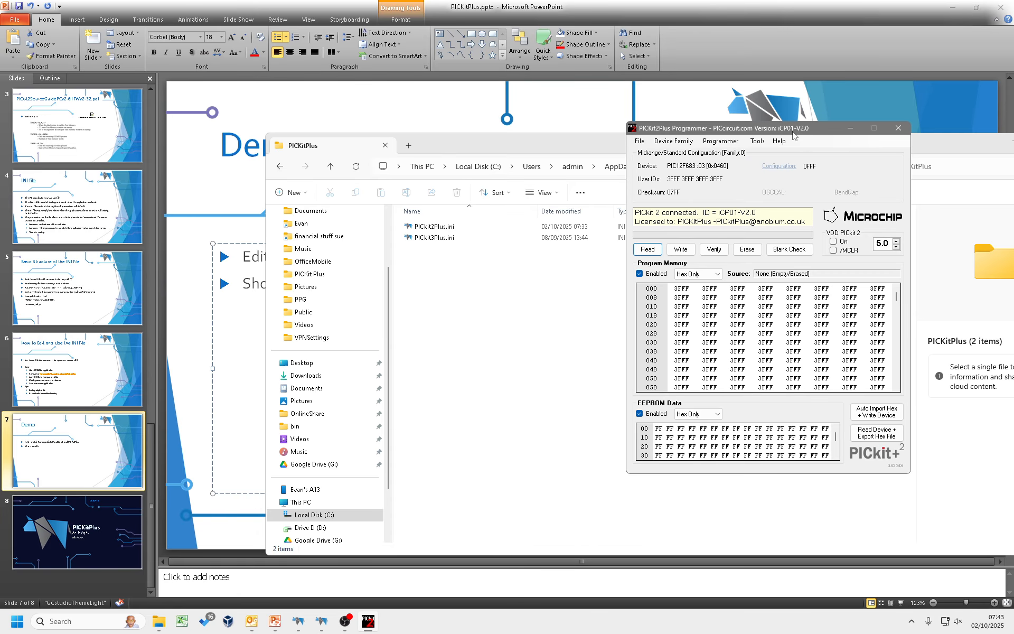
click(898, 129)
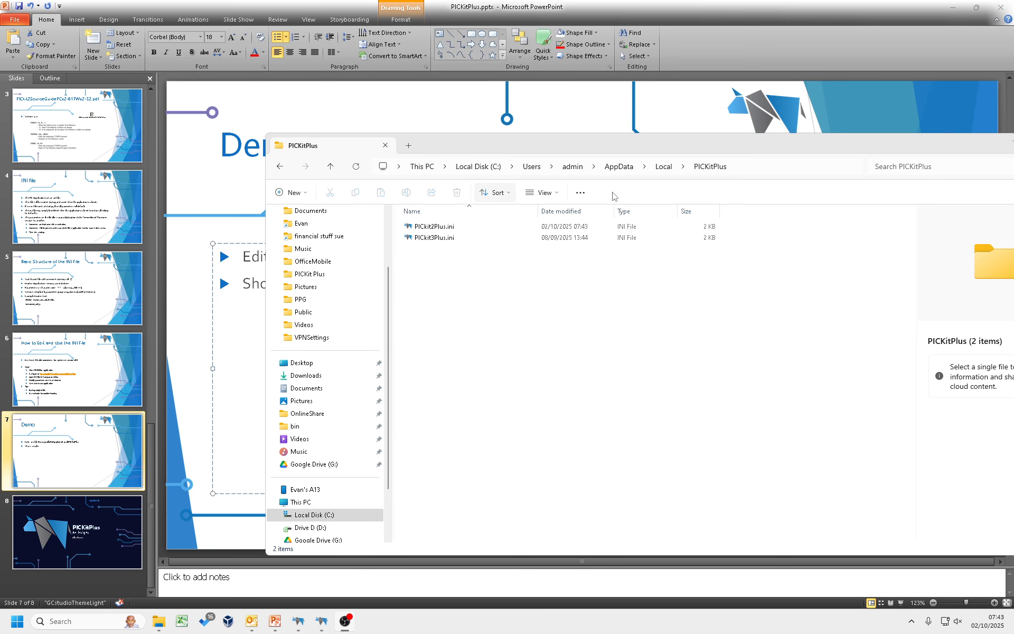
Open PICkit2Plus.ini in the code editor
click(441, 228)
double_click(441, 228)
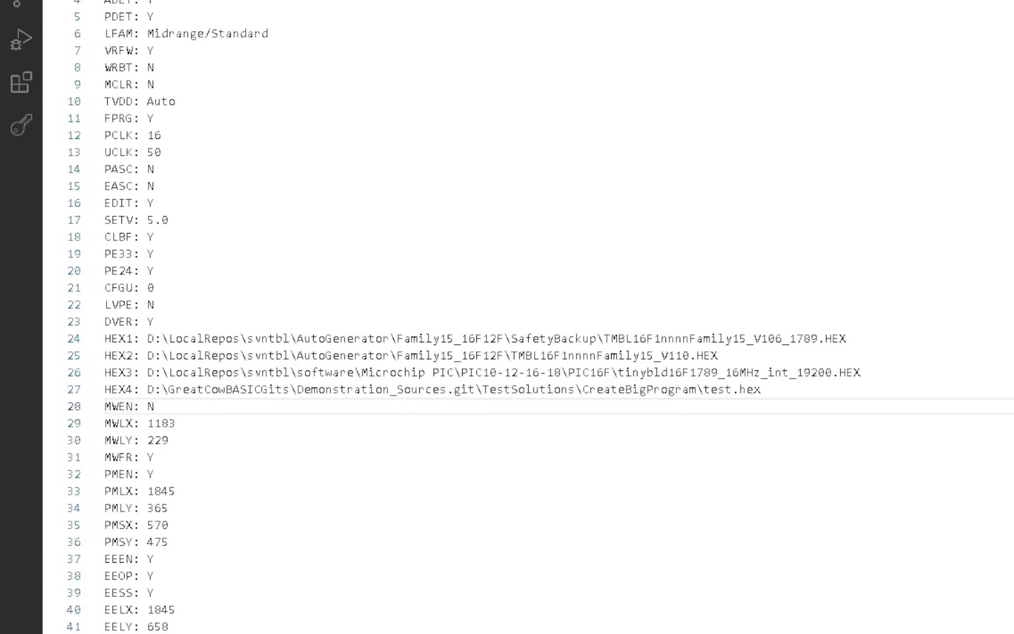
click(154, 184)
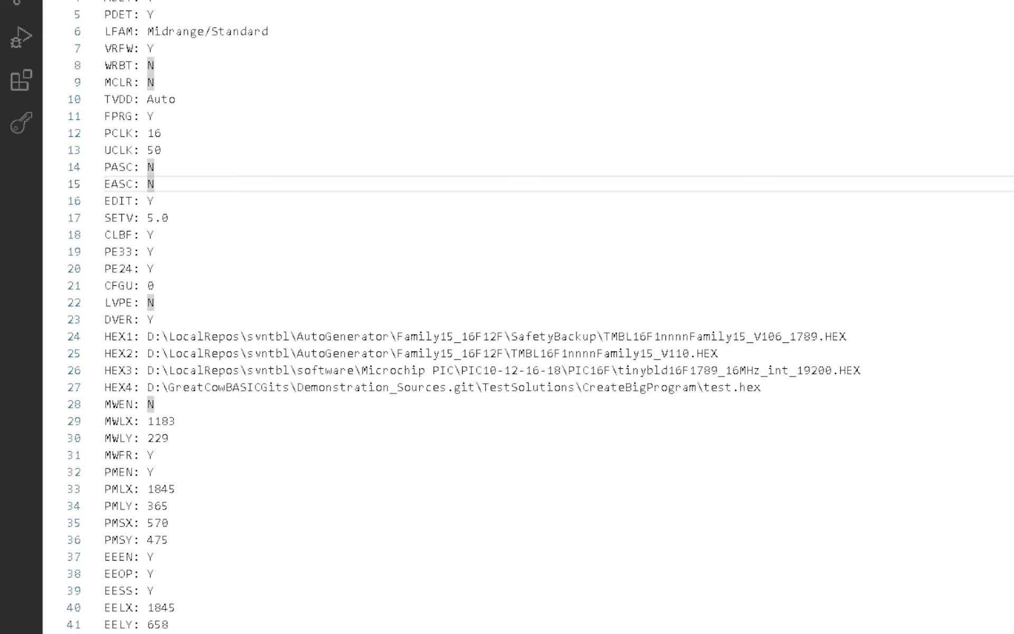
click(306, 1)
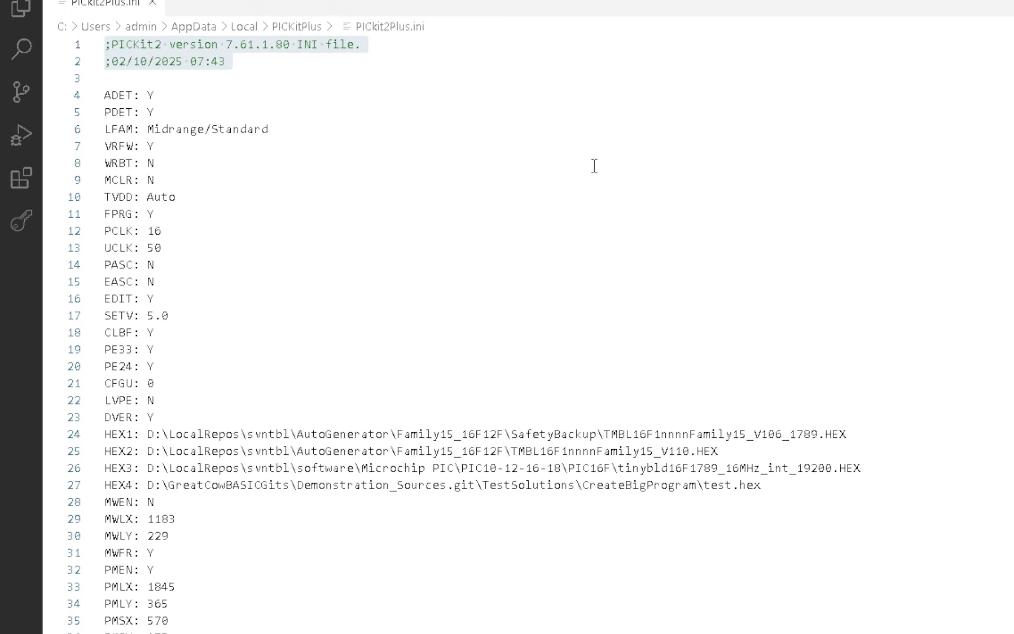
Insert a new line TMEN: N below the header comments of the INI file and save it
click(248, 157)
drag(165, 111, 171, 631)
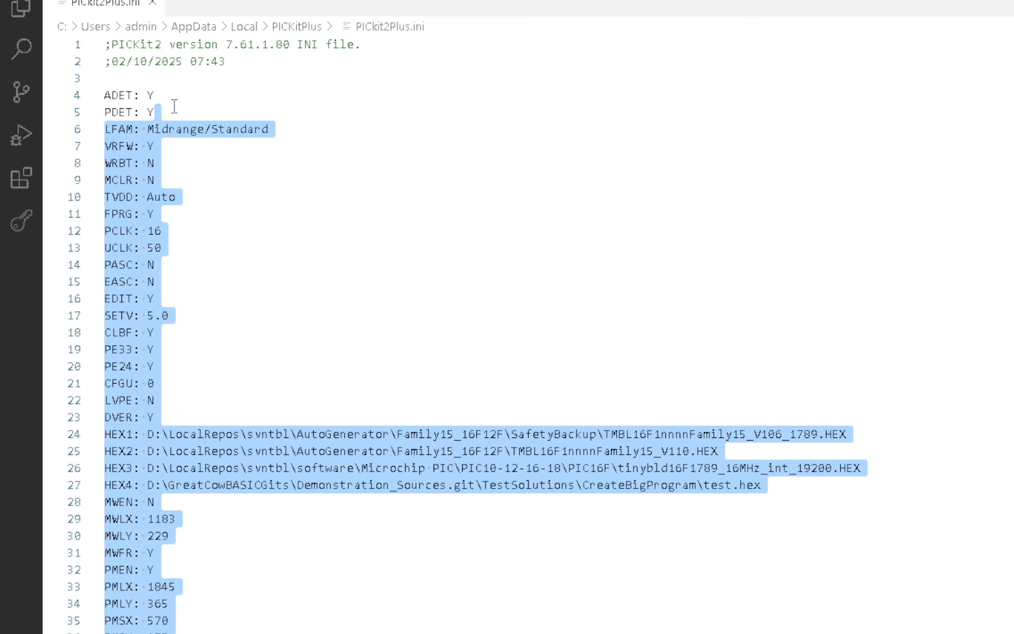
click(165, 87)
click(161, 84)
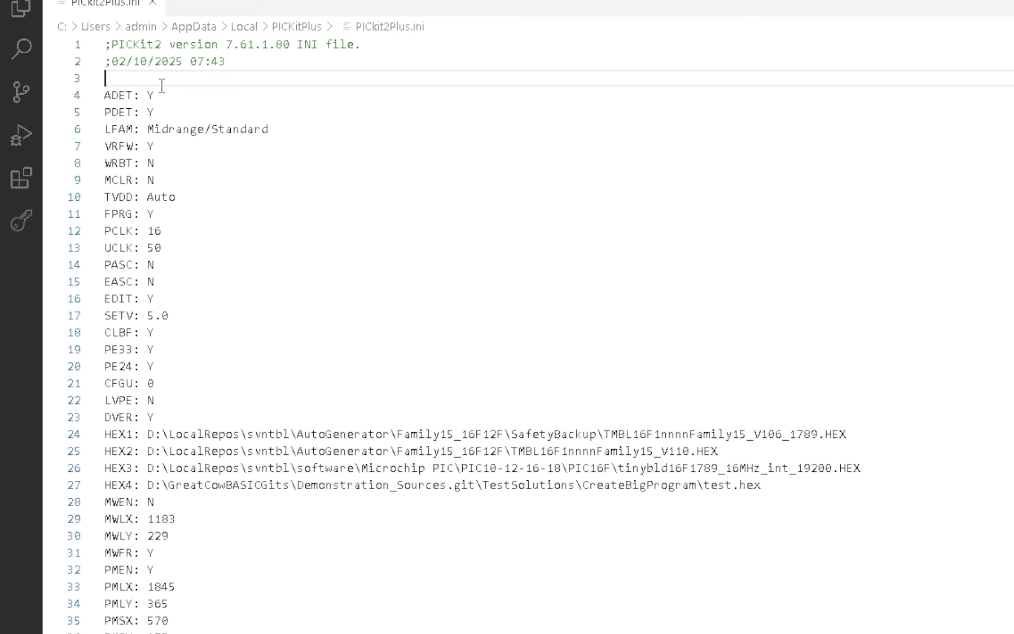
key(Return)
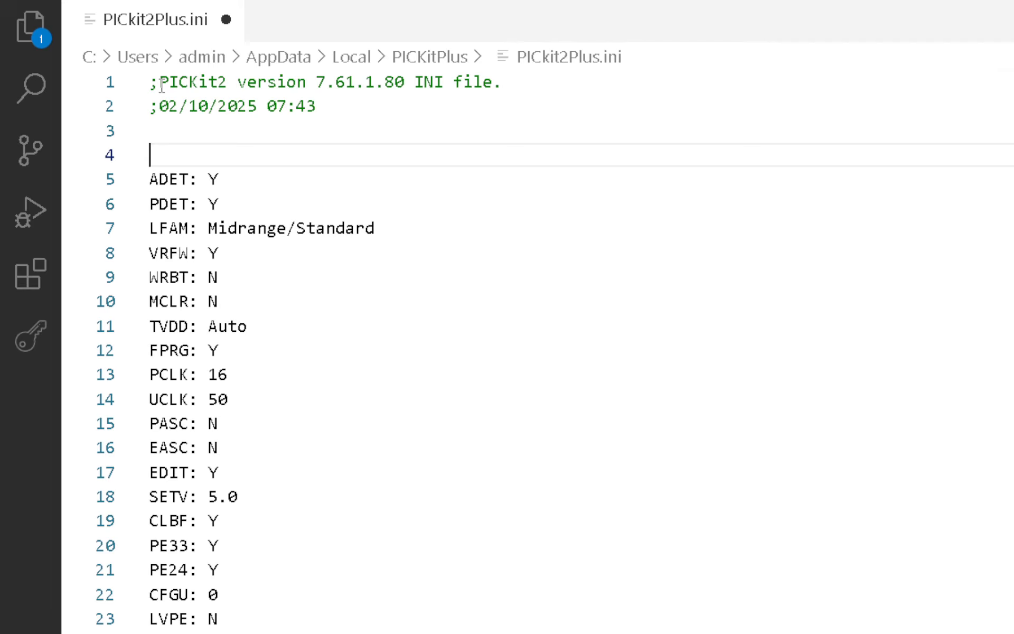
text(TMEN: N)
key(Escape)
key(alt+f)
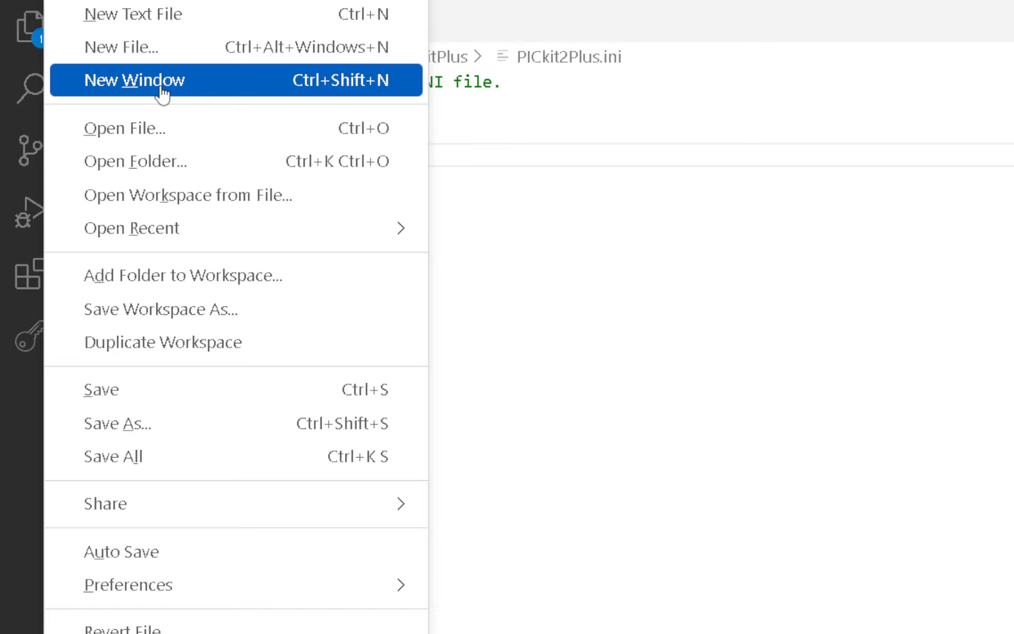
key(s)
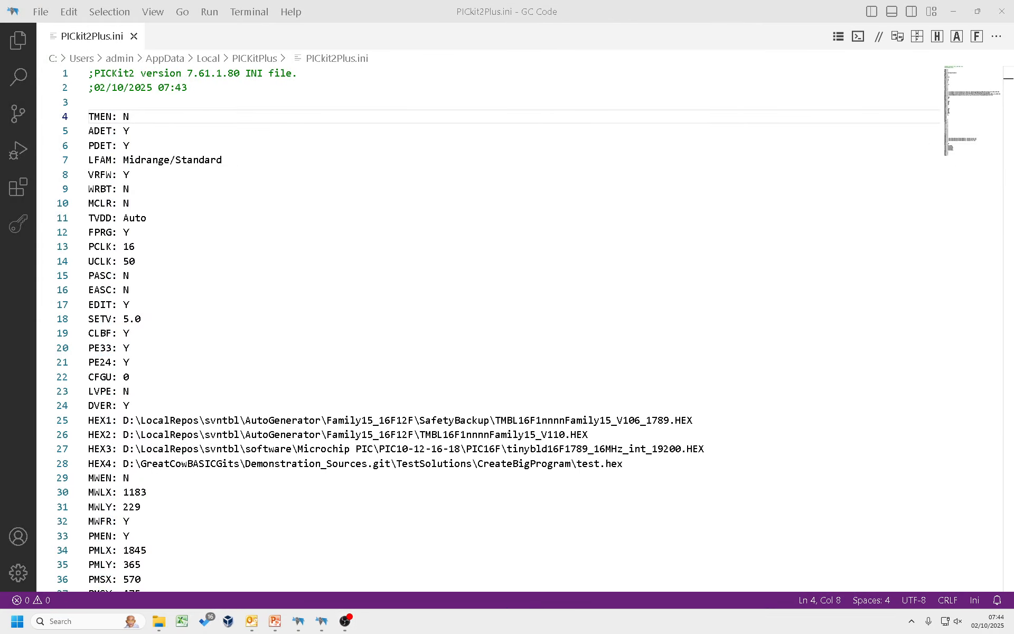
Relaunch PICkit2Plus from the start search and move its window aside
key(super)
text(pic)
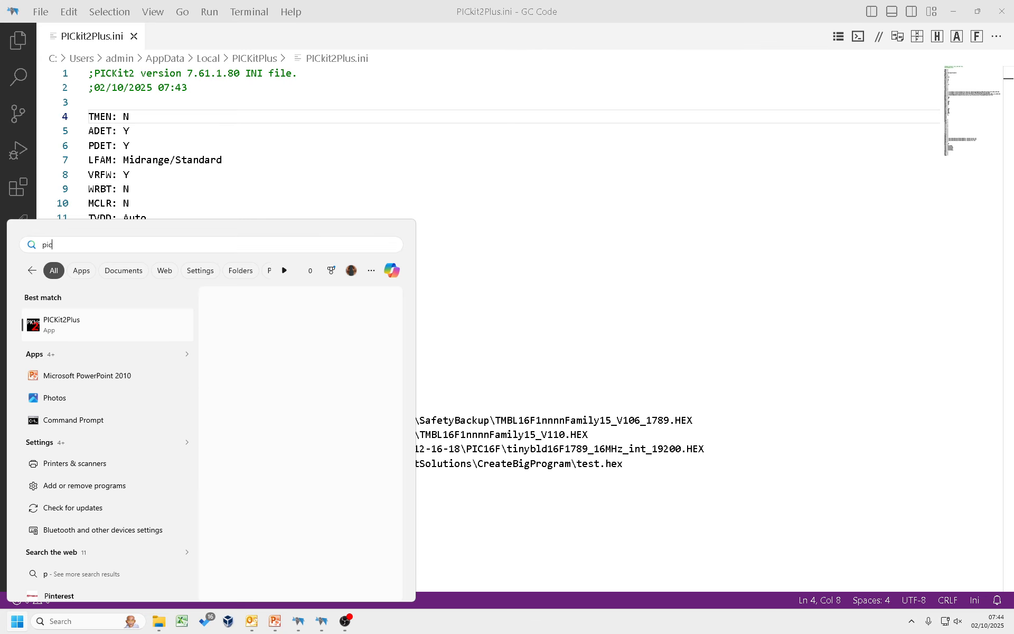
key(Return)
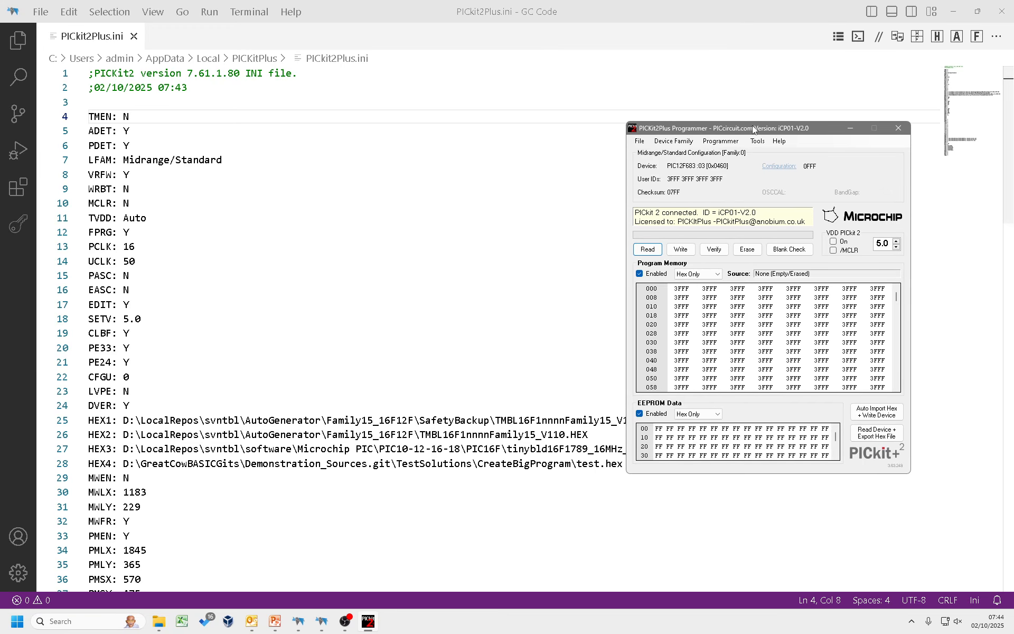
drag(752, 125, 577, 118)
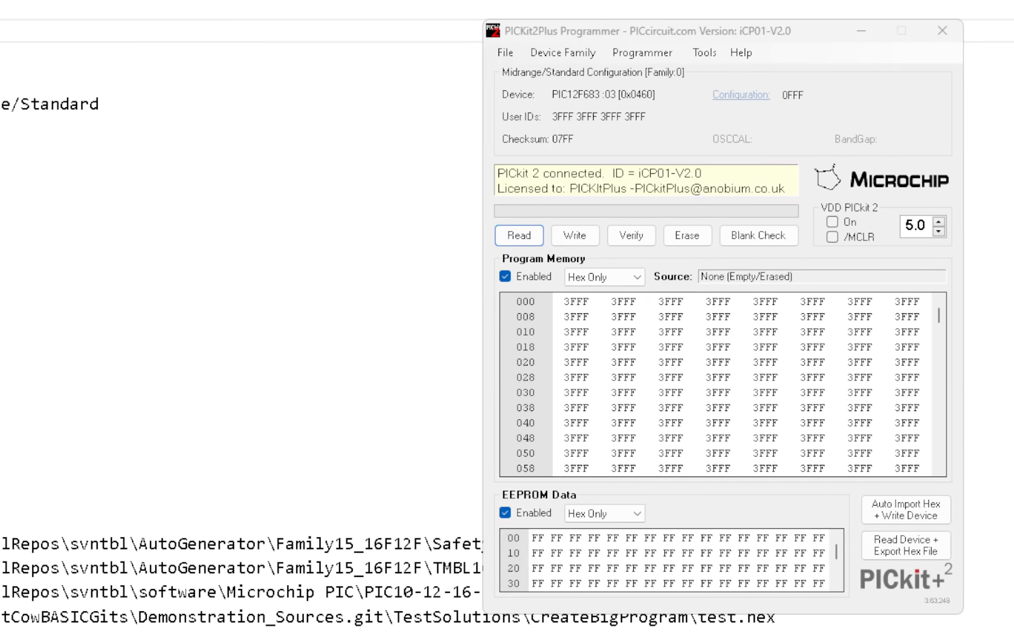
click(768, 34)
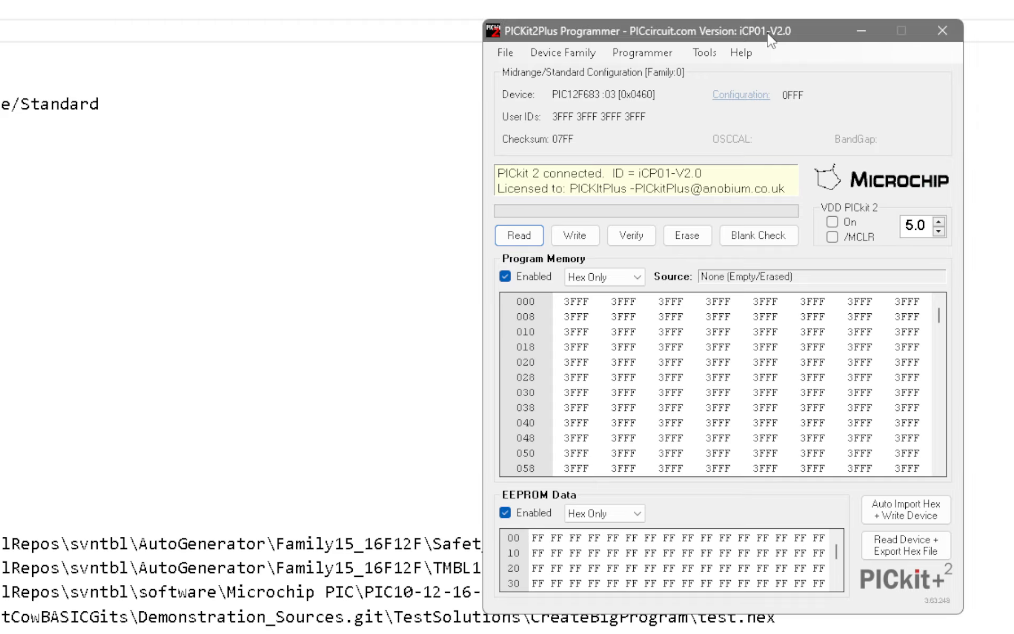
Open and close the Test Memory window twice with its shortcut
key(ctrl+t)
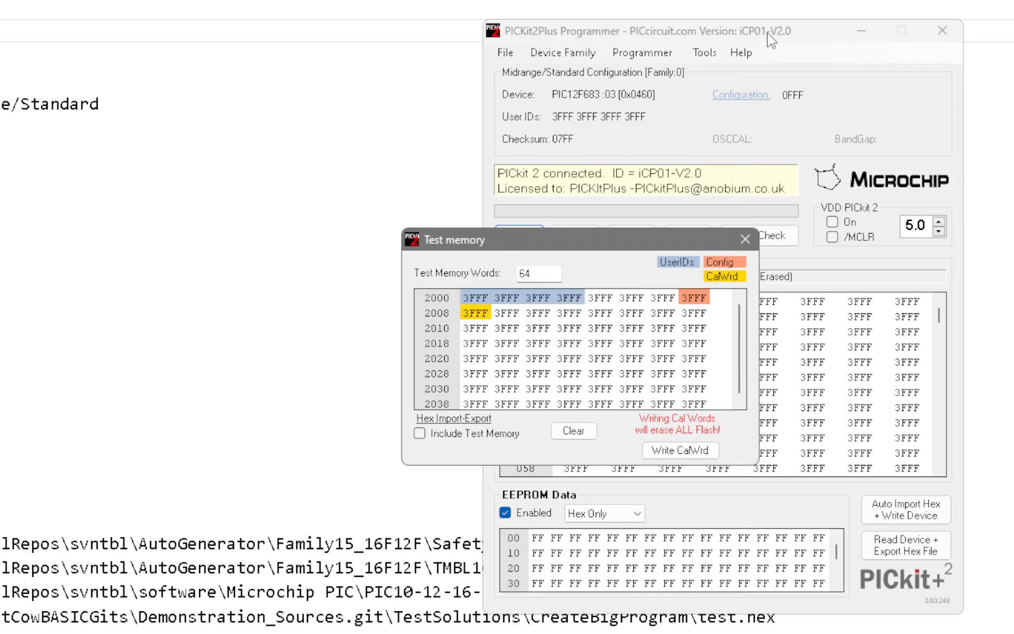
click(745, 239)
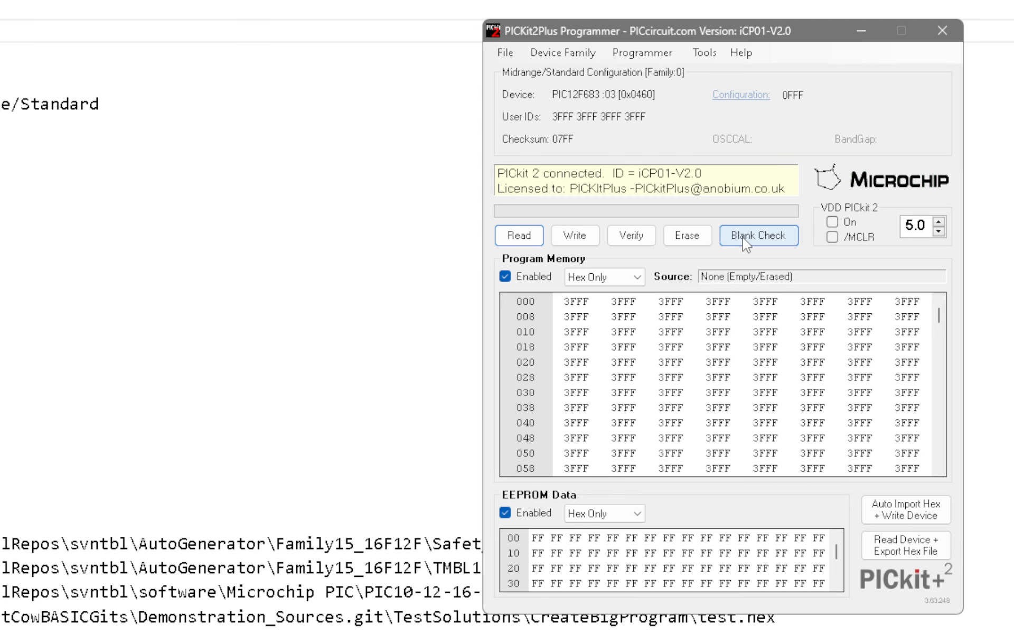
key(ctrl+t)
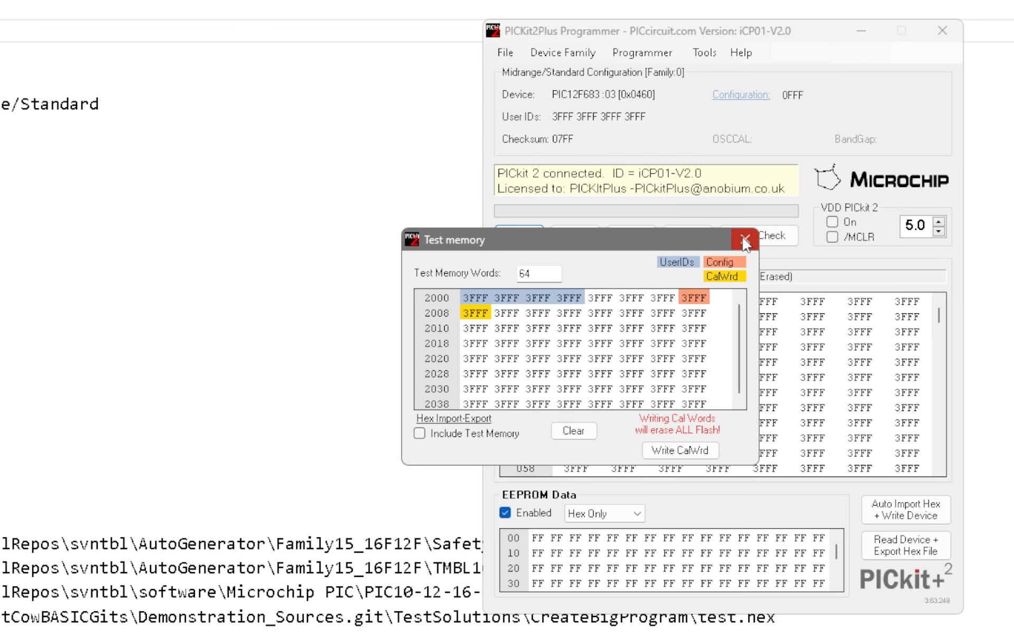
click(745, 241)
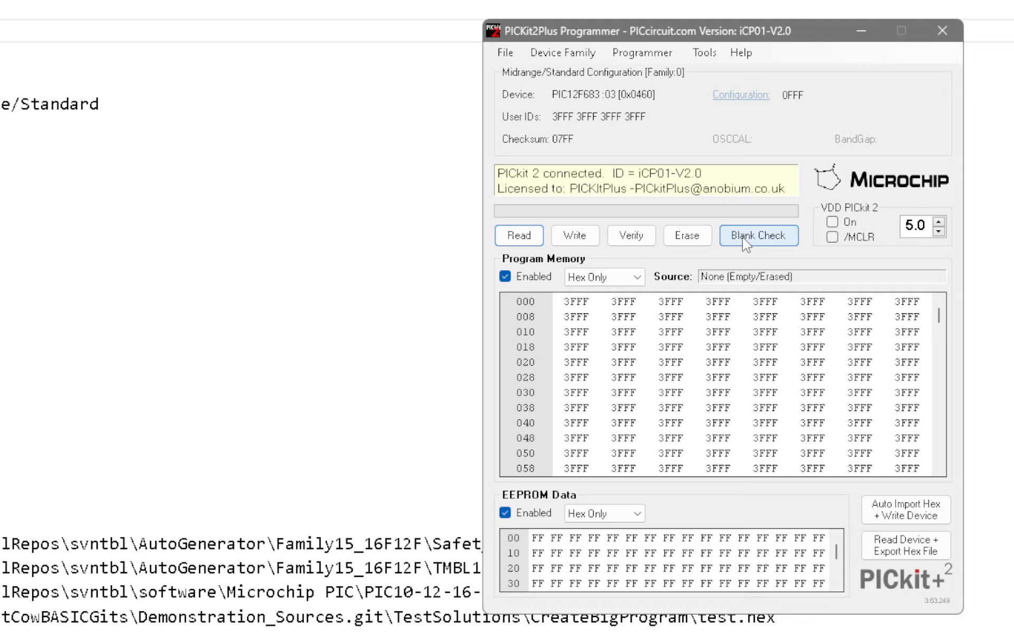
Open the Test Memory window, move it beside the programmer, and read the device
key(ctrl+t)
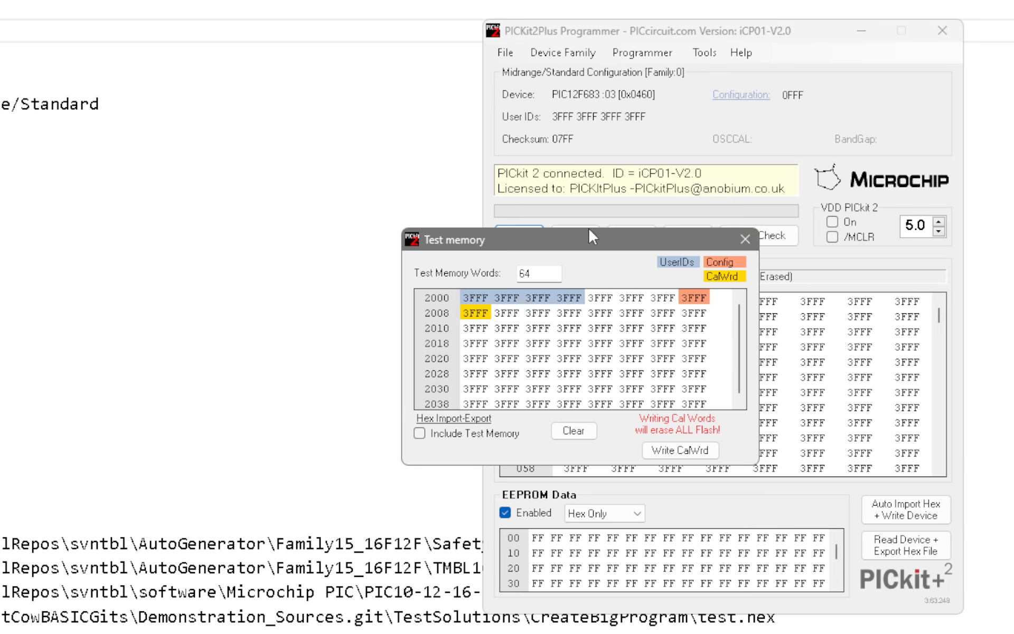
mouse_move(608, 243)
mouse_down()
mouse_move(628, 311)
mouse_move(413, 316)
mouse_up()
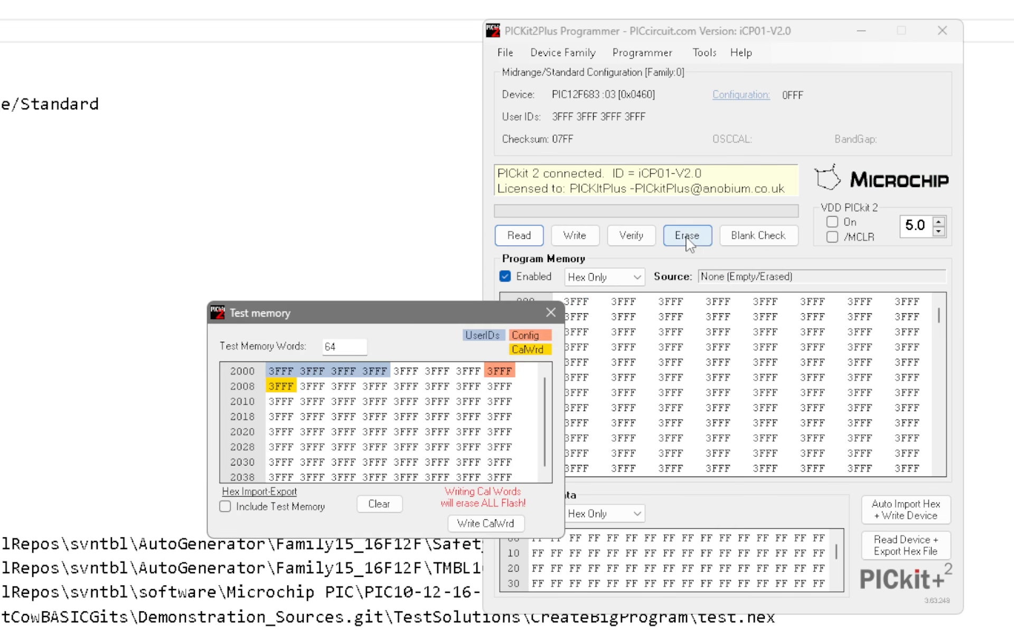
click(541, 235)
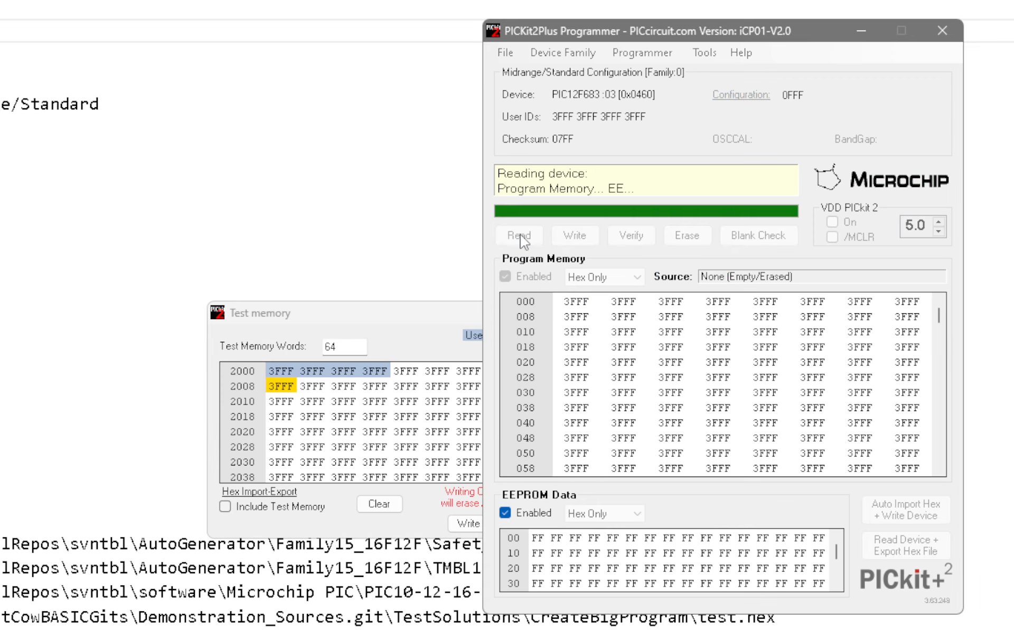
drag(397, 314, 331, 294)
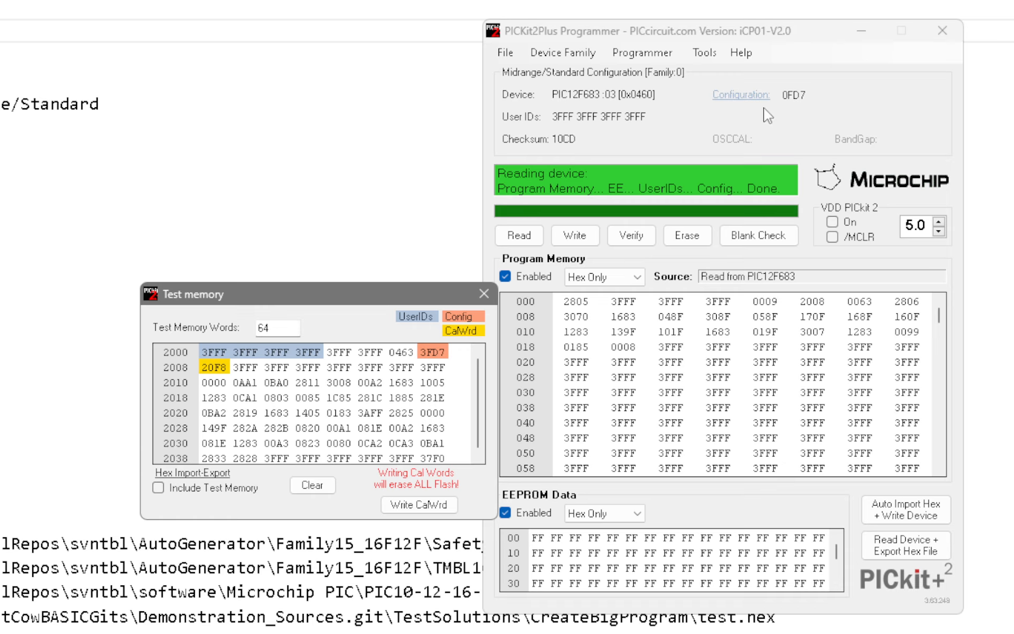
Select Test Memory from the programmer's tools, then switch to the Test Memory window and close it
click(702, 53)
click(702, 53)
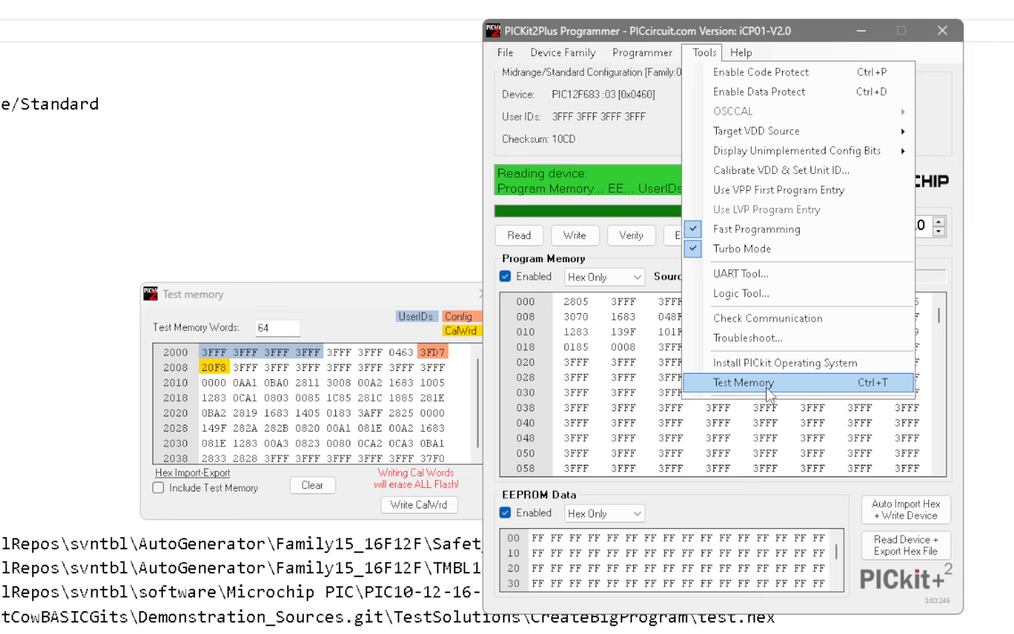
click(766, 391)
click(343, 276)
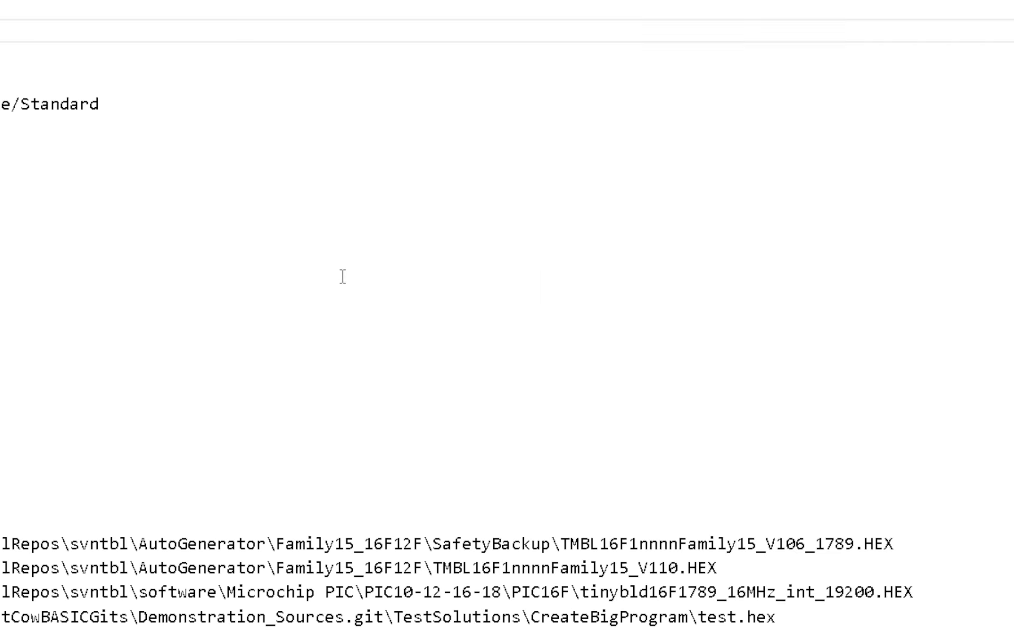
key(alt+Tab)
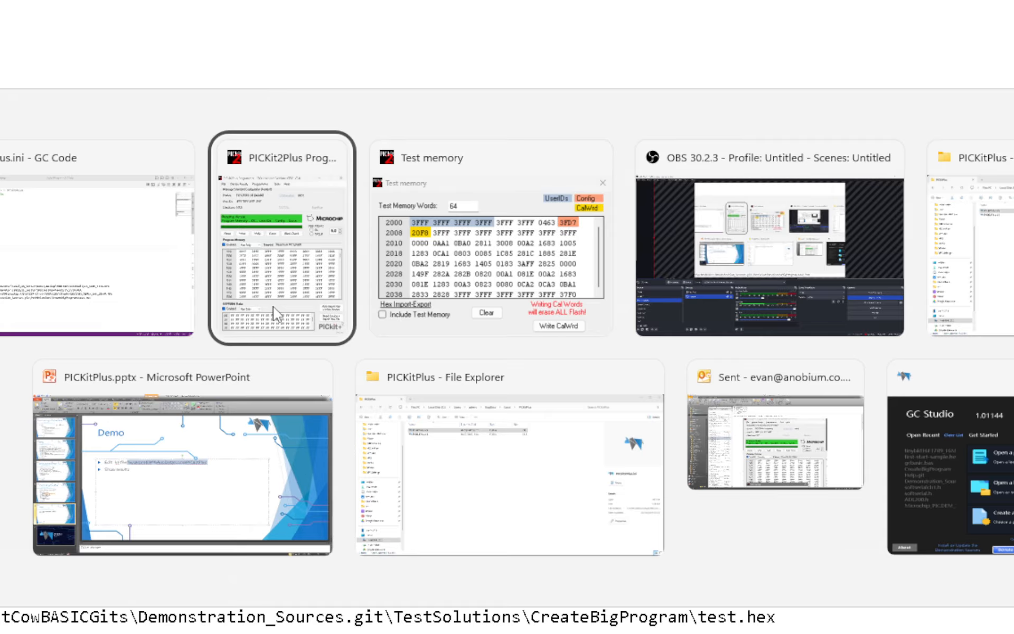
key(alt+Tab)
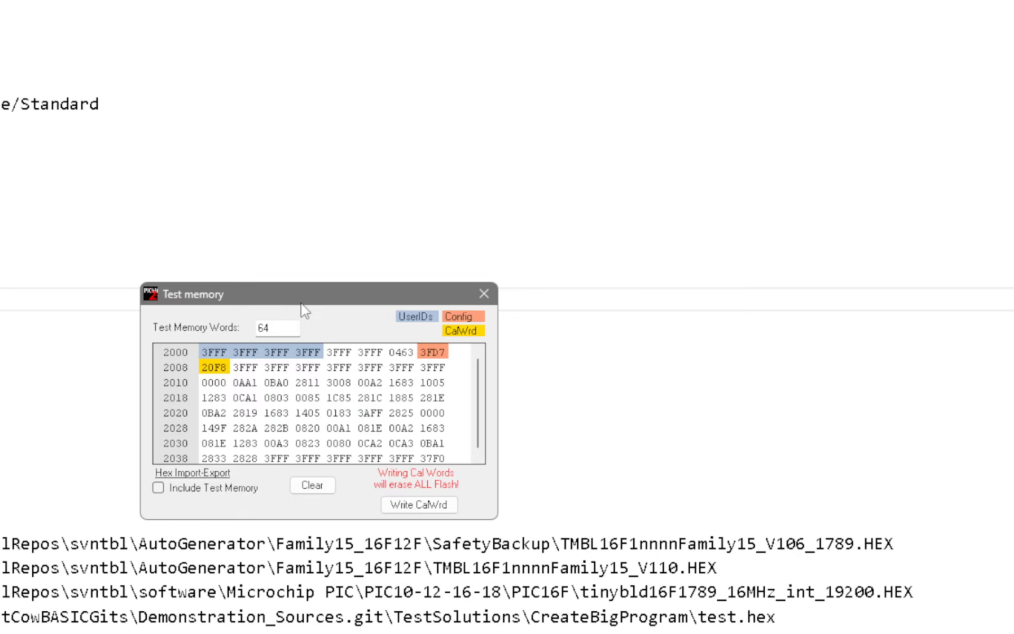
click(484, 294)
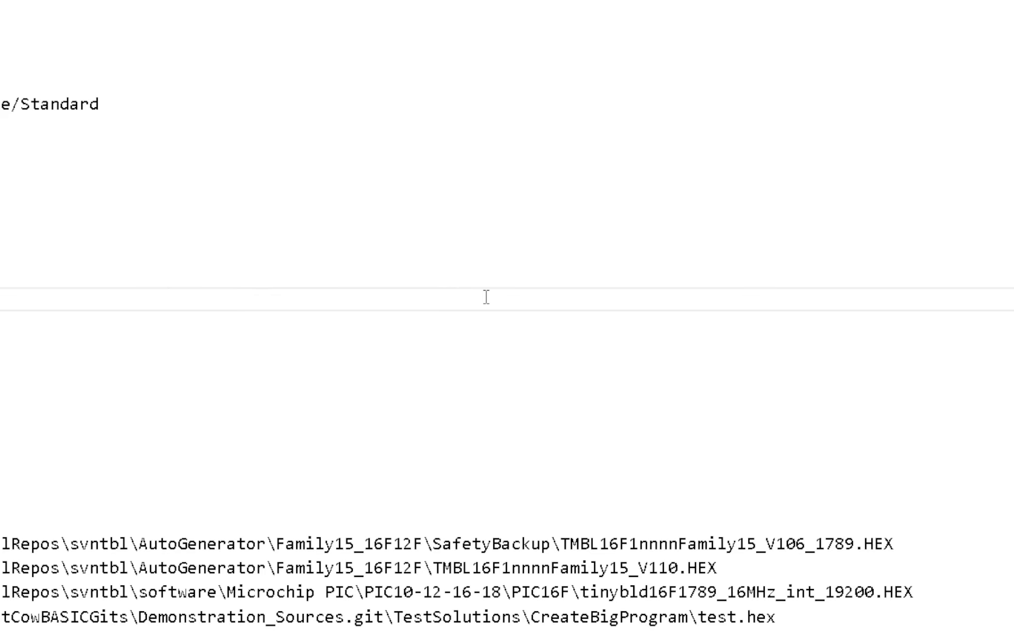
Return to the programmer, open Test Memory from its tools, move that window aside, and read the device
key(alt+Tab)
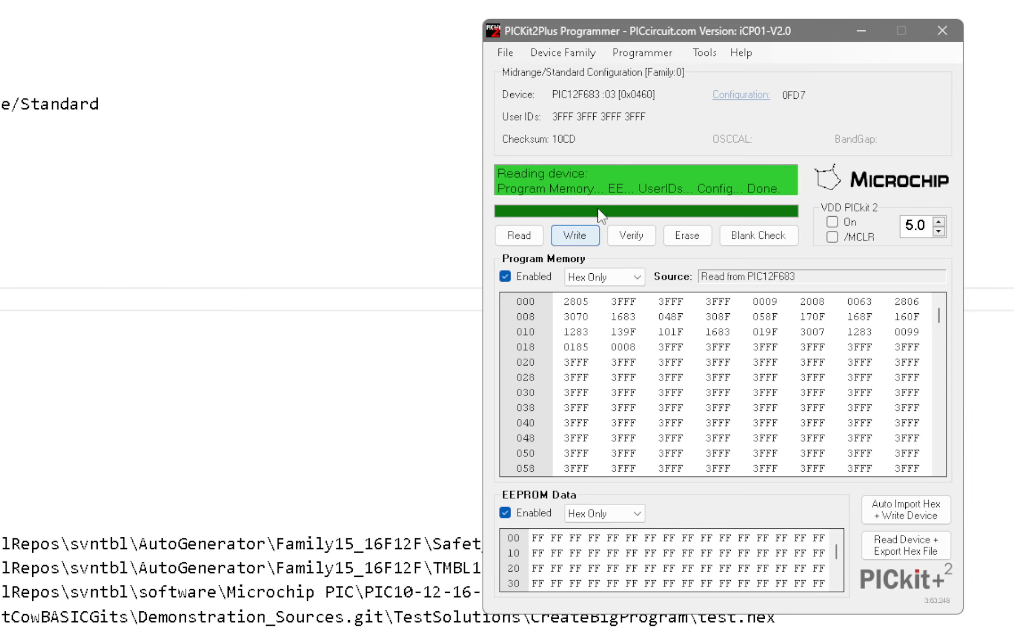
click(704, 52)
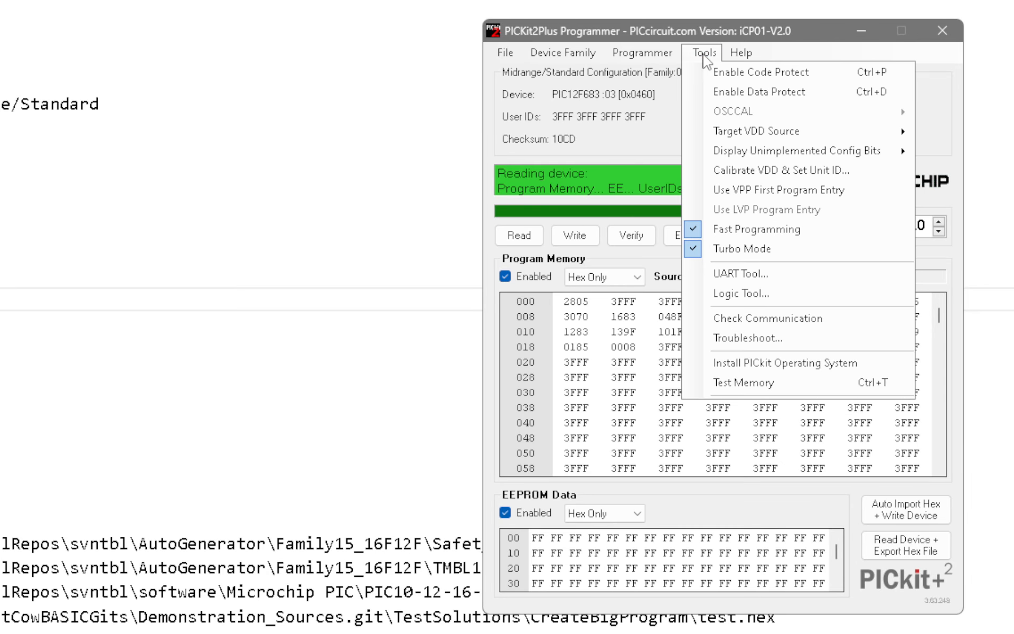
click(754, 384)
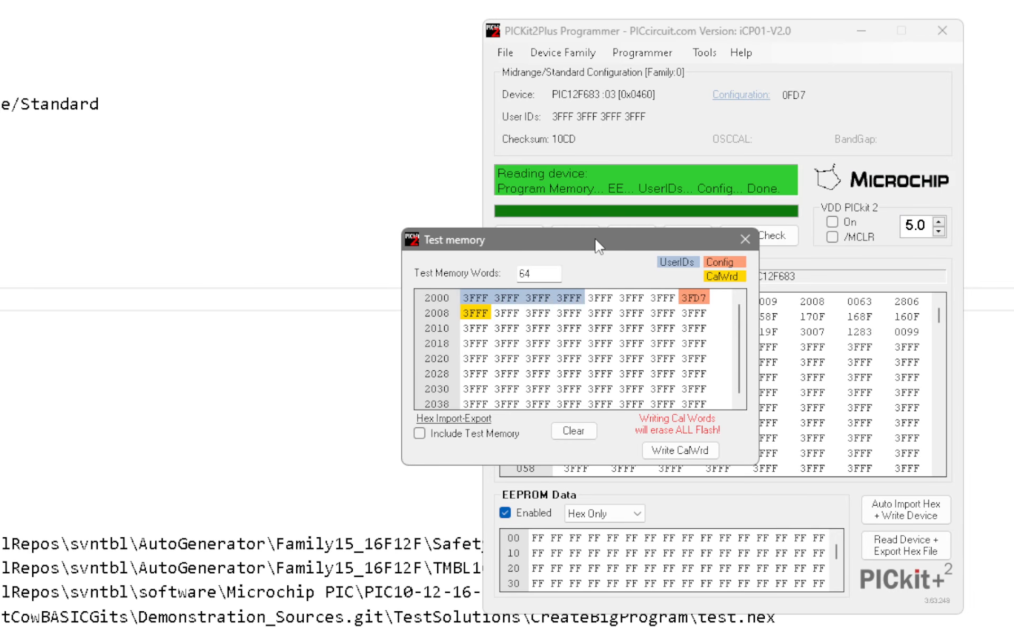
drag(597, 246, 339, 264)
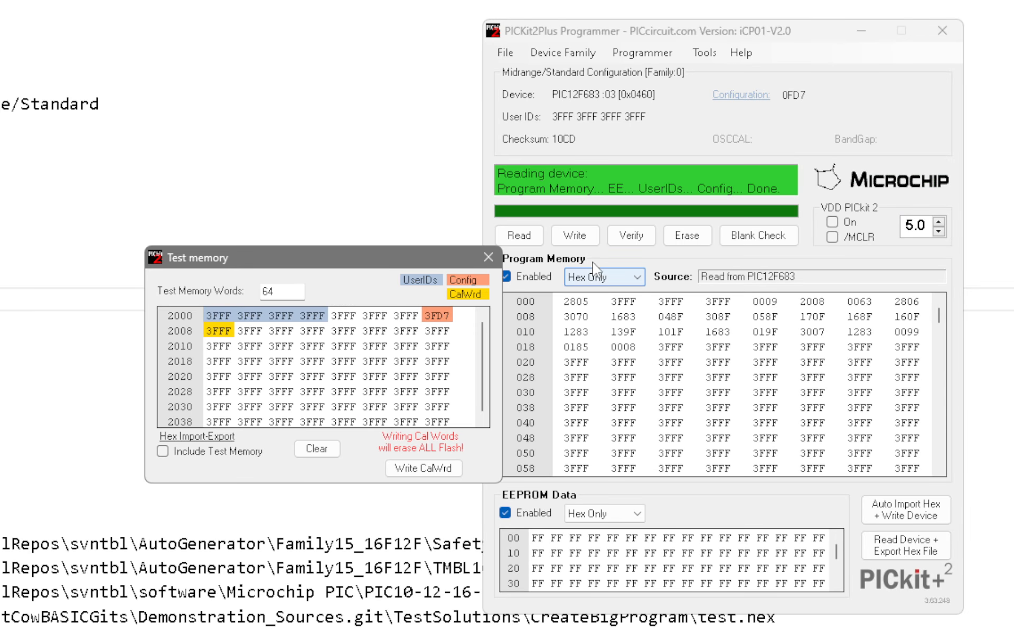
click(529, 241)
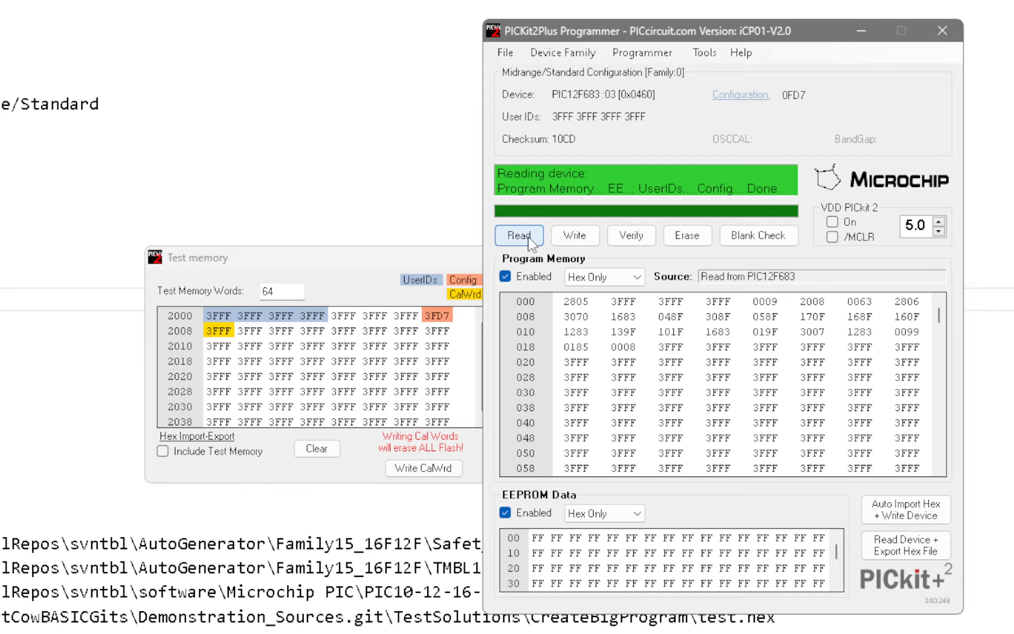
click(531, 242)
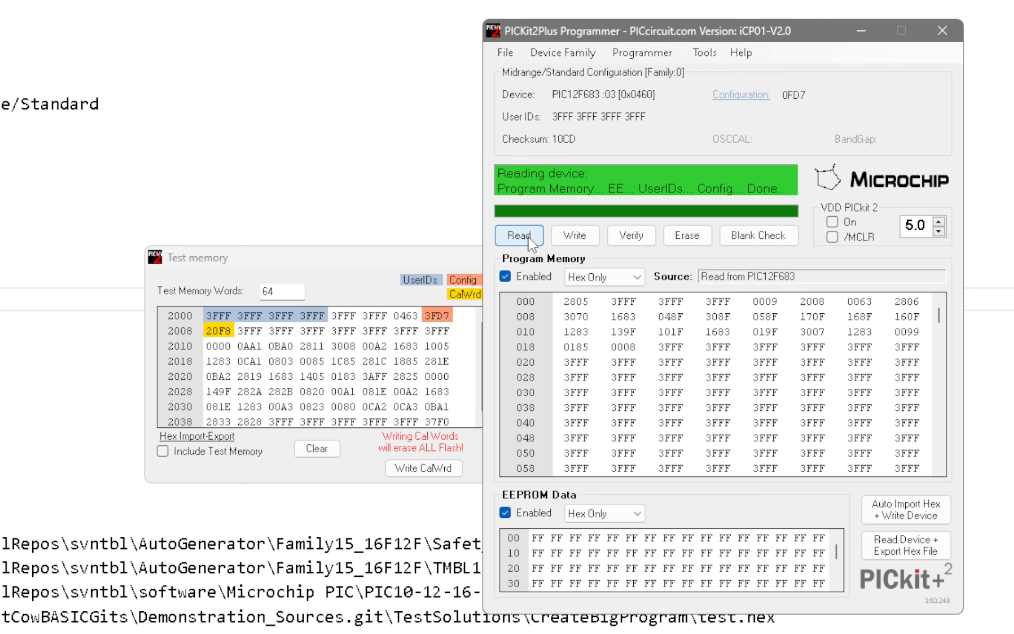
Switch to the PowerPoint slideshow and advance past the Demo slide
key(alt+Tab)
key(alt+Tab)
key(alt+Tab)
key(alt+Tab)
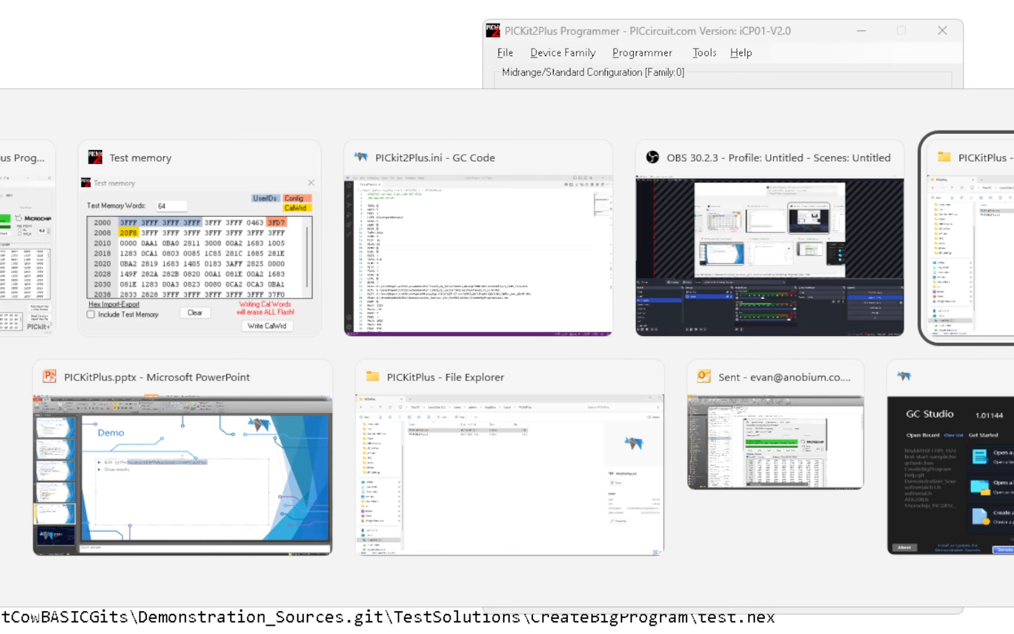
key(alt+Tab)
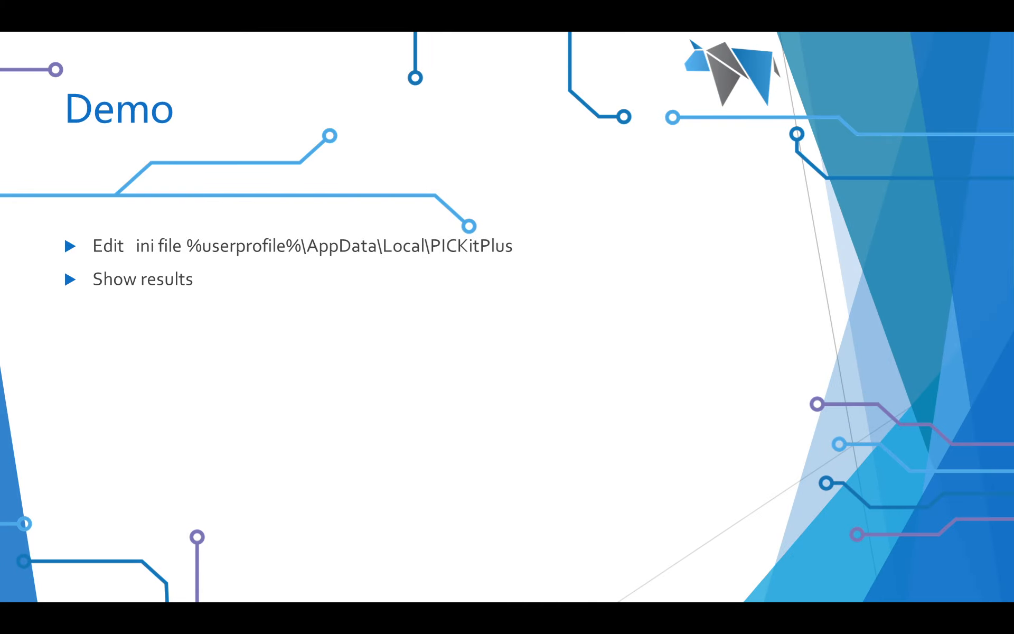
click(614, 407)
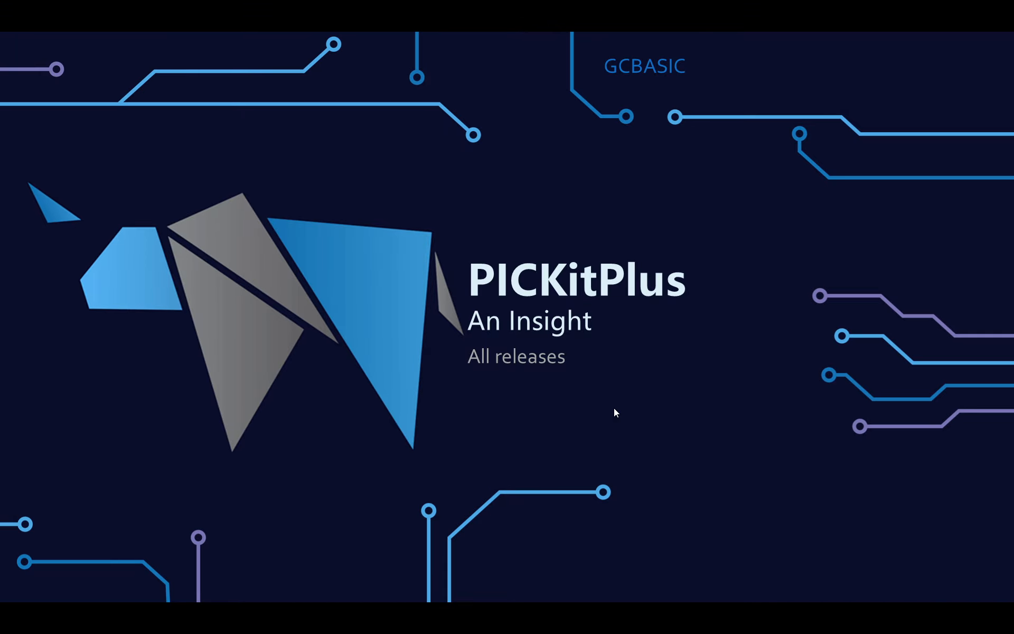